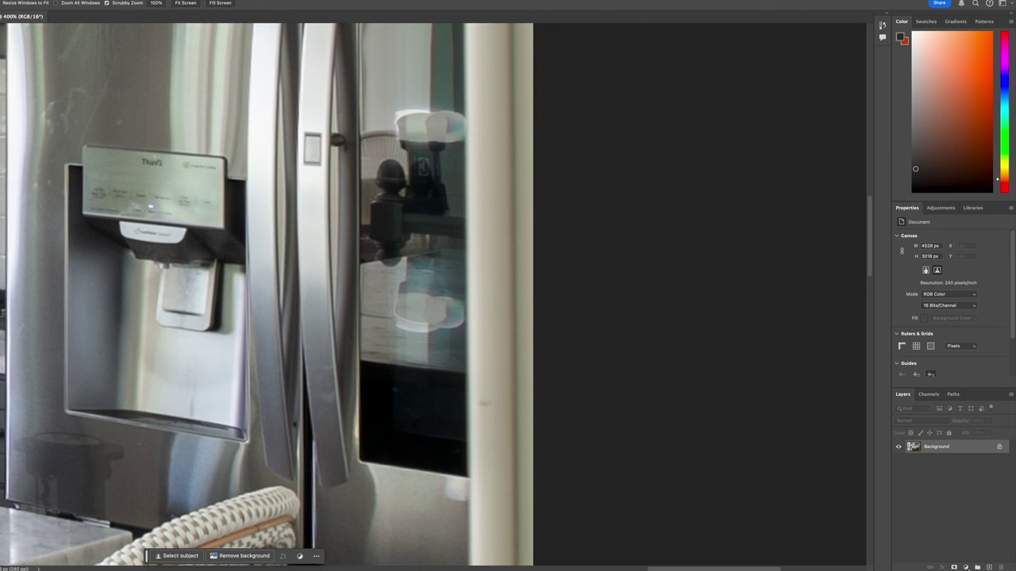
Clone clean door texture over the light fixture and dark mount reflections in the upper part of the fridge's glass panel
key(s)
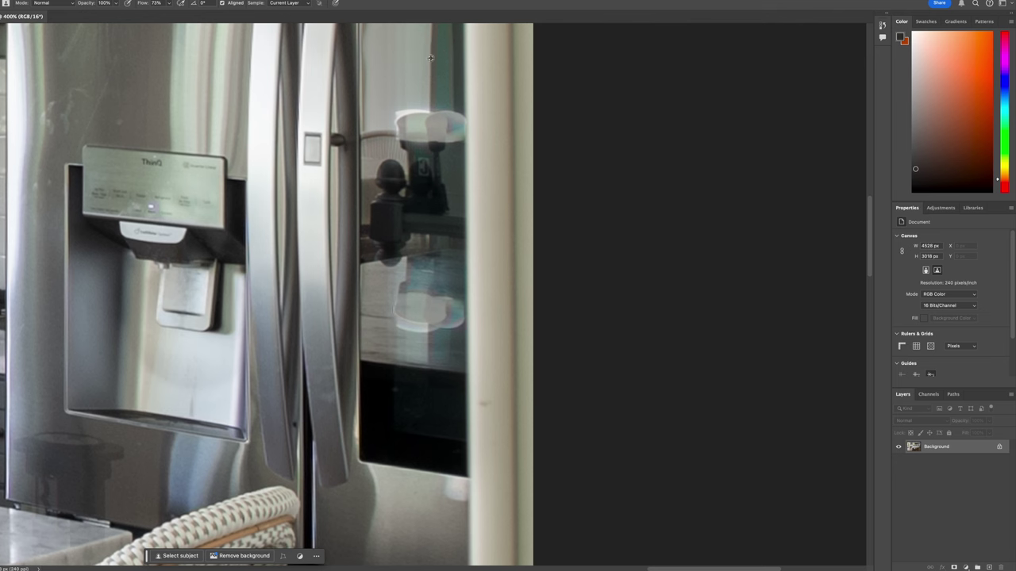
mouse_move(420, 113)
mouse_down()
mouse_move(395, 141)
mouse_move(402, 127)
mouse_move(433, 140)
mouse_move(452, 119)
mouse_move(448, 135)
mouse_move(420, 148)
mouse_up()
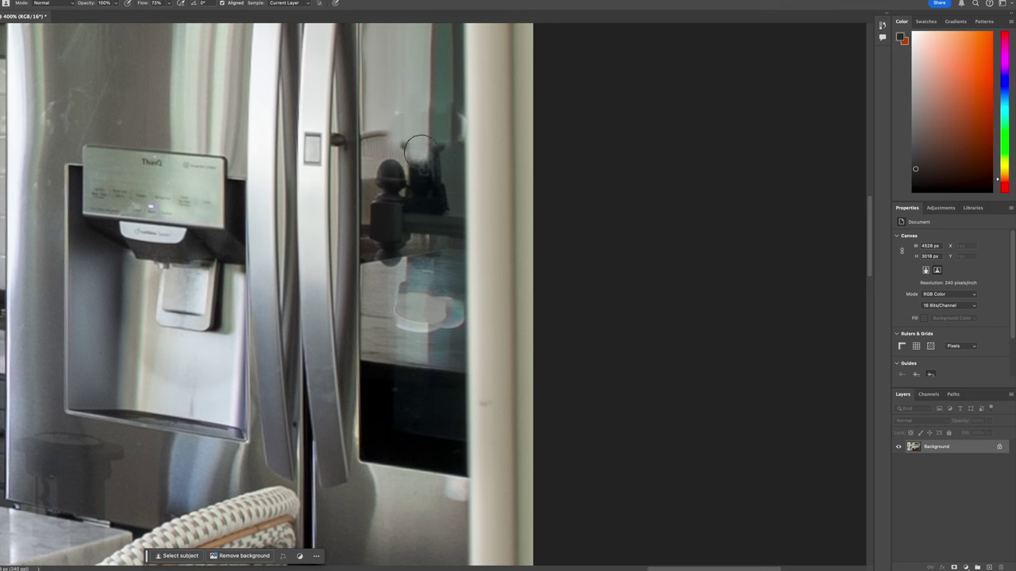
click(420, 148)
mouse_move(430, 121)
mouse_down()
mouse_move(411, 164)
mouse_move(419, 176)
mouse_move(429, 167)
mouse_move(412, 194)
mouse_move(426, 186)
mouse_move(429, 145)
mouse_move(442, 140)
mouse_move(451, 98)
mouse_move(448, 144)
mouse_move(453, 102)
mouse_move(455, 145)
mouse_move(461, 119)
mouse_move(448, 184)
mouse_move(450, 149)
mouse_move(461, 173)
mouse_move(457, 127)
mouse_move(440, 197)
mouse_move(449, 206)
mouse_move(416, 204)
mouse_up()
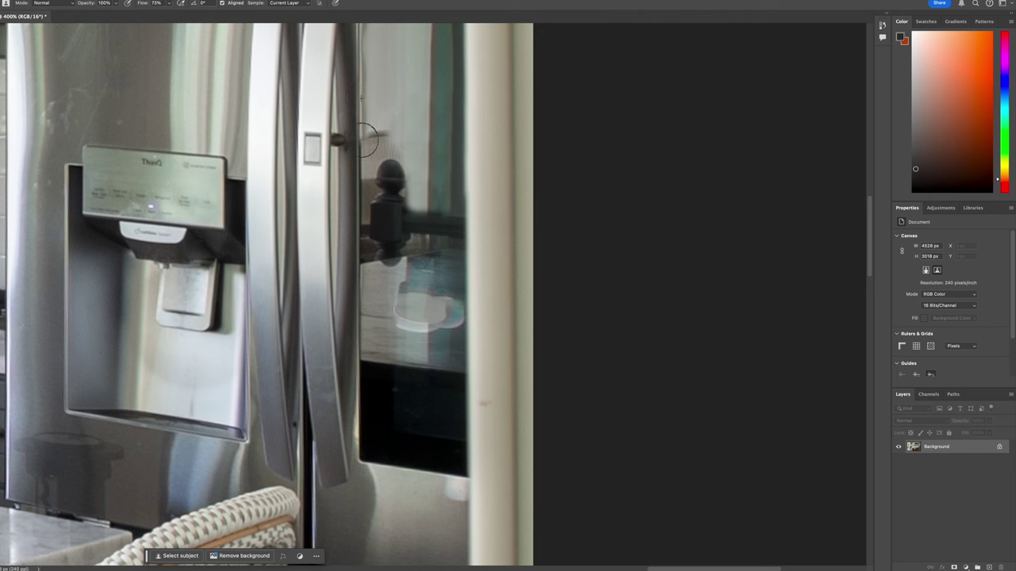
mouse_move(370, 136)
mouse_down()
mouse_move(371, 147)
mouse_move(386, 139)
mouse_move(400, 150)
mouse_move(389, 153)
mouse_move(394, 138)
mouse_up()
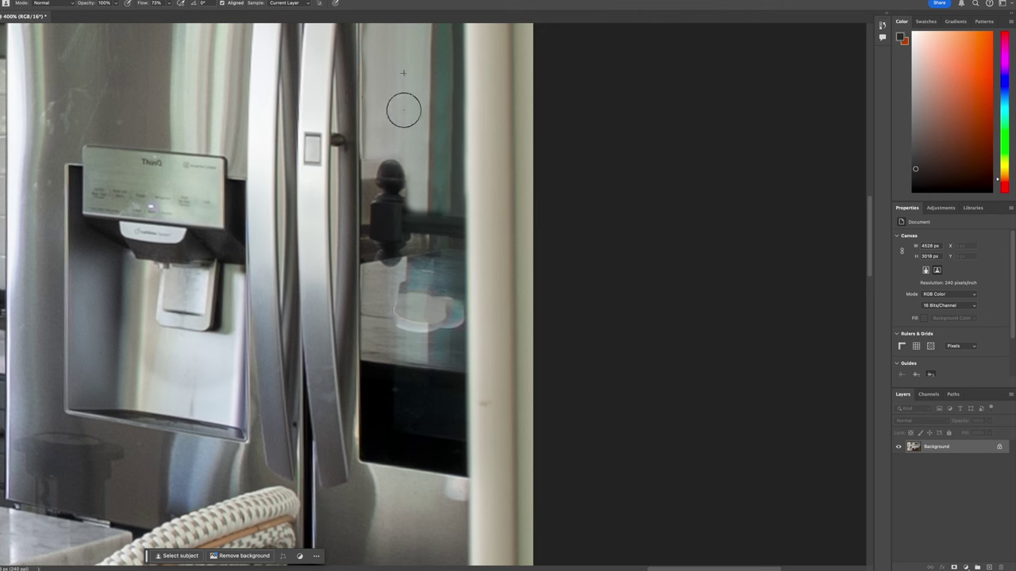
Erase the dark reflection below the fridge's water dispenser using the Remove tool at brush size 40
scroll(407, 133, up, 3)
scroll(407, 134, up, 4)
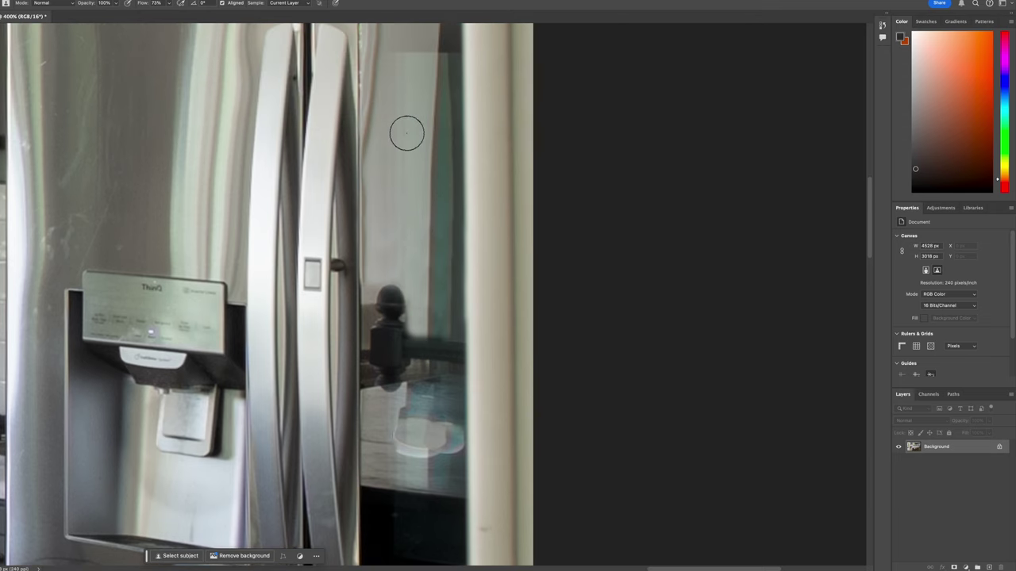
scroll(413, 139, down, 2)
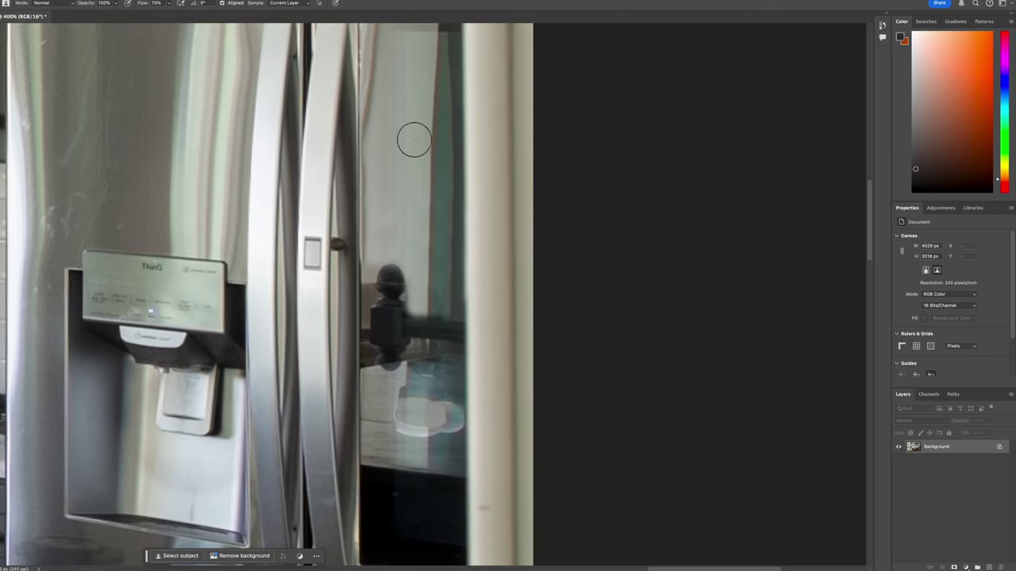
scroll(400, 147, down, 1)
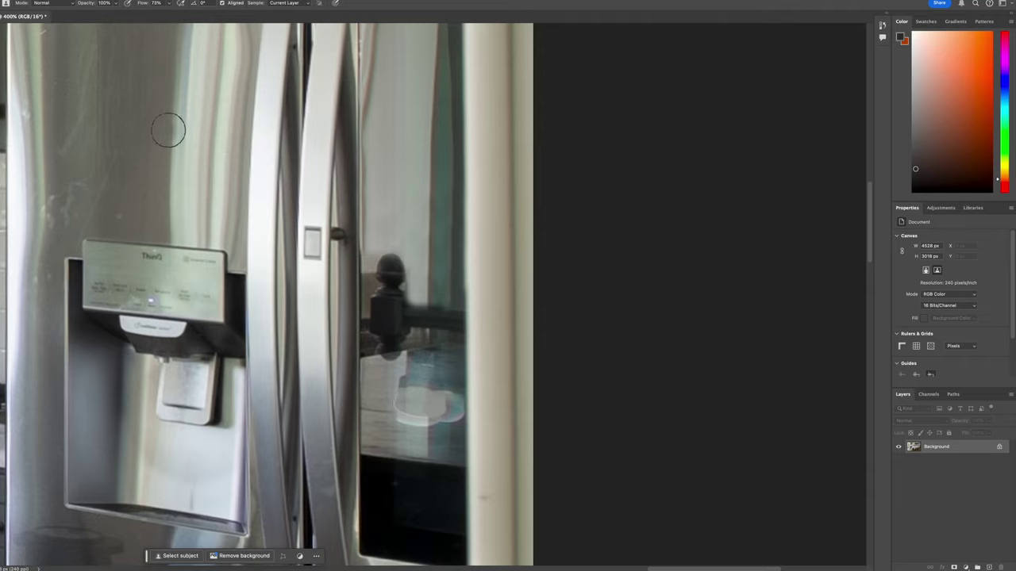
drag(159, 129, 361, 124)
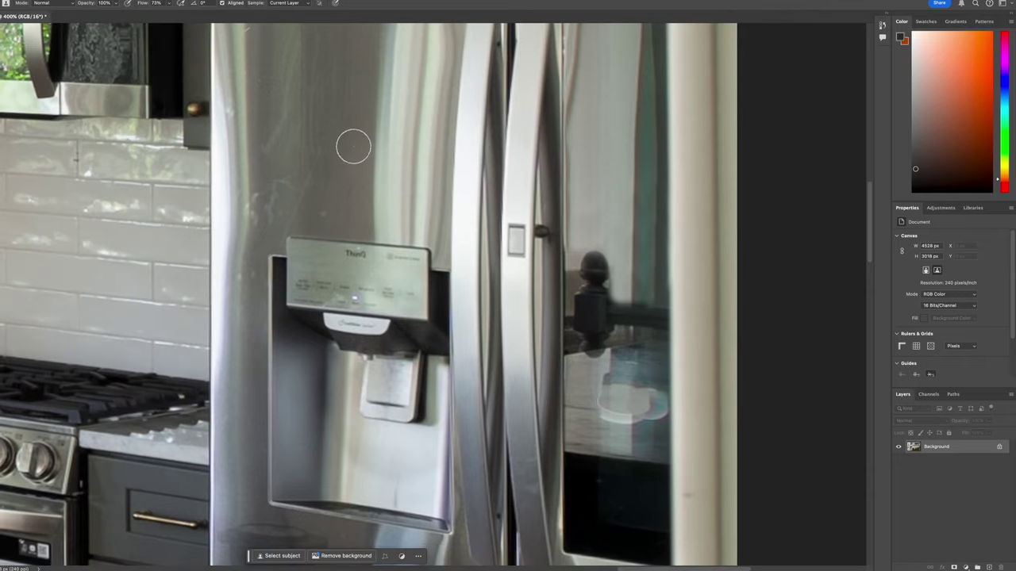
mouse_move(311, 169)
mouse_down()
mouse_move(286, 205)
mouse_move(270, 202)
mouse_move(286, 186)
mouse_move(258, 215)
mouse_up()
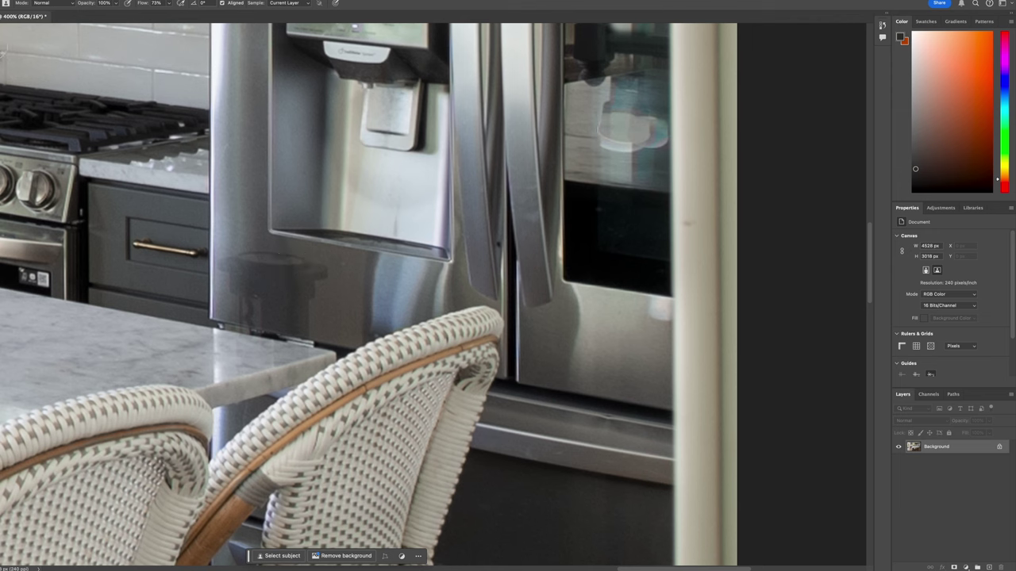
key(j)
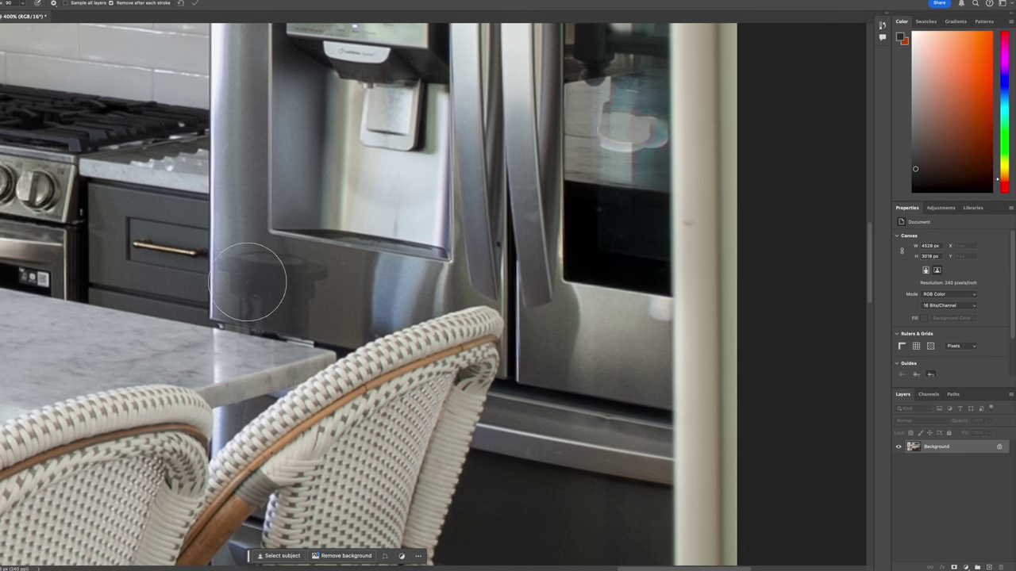
key(bracketleft)
key(bracketleft)
key(bracketleft)
key(bracketleft)
key(bracketleft)
mouse_move(243, 270)
mouse_down()
mouse_move(230, 265)
mouse_move(294, 267)
mouse_move(313, 282)
mouse_move(289, 315)
mouse_move(247, 306)
mouse_move(245, 284)
mouse_move(283, 298)
mouse_up()
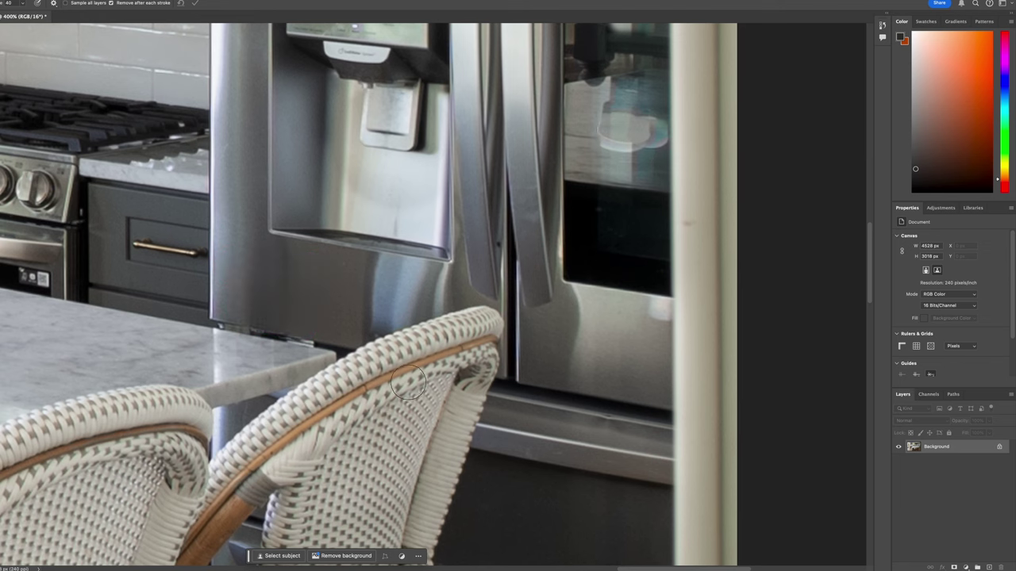
Remove the light cloudy reflection in the fridge's glass panel and the white spot just below the panel
mouse_move(632, 173)
mouse_down()
mouse_move(469, 291)
mouse_move(449, 251)
mouse_up()
mouse_move(458, 214)
mouse_down()
mouse_move(497, 204)
mouse_move(493, 260)
mouse_move(474, 265)
mouse_move(470, 231)
mouse_move(468, 254)
mouse_up()
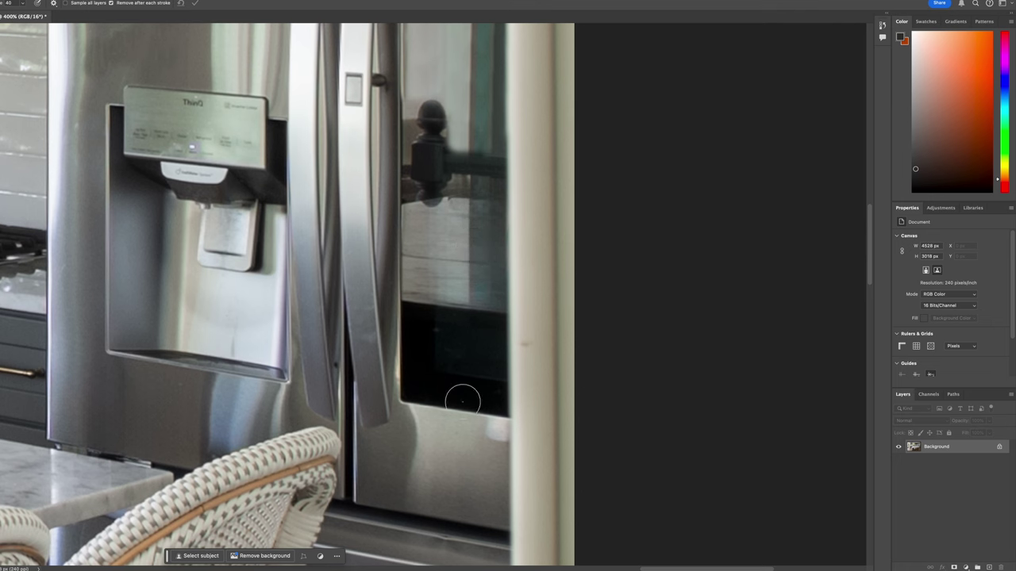
click(496, 432)
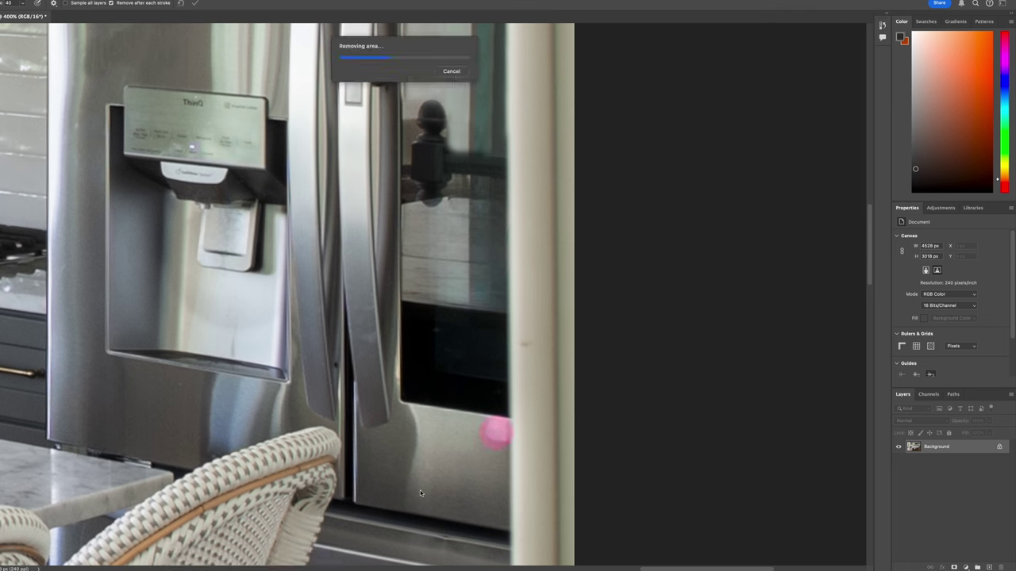
click(450, 432)
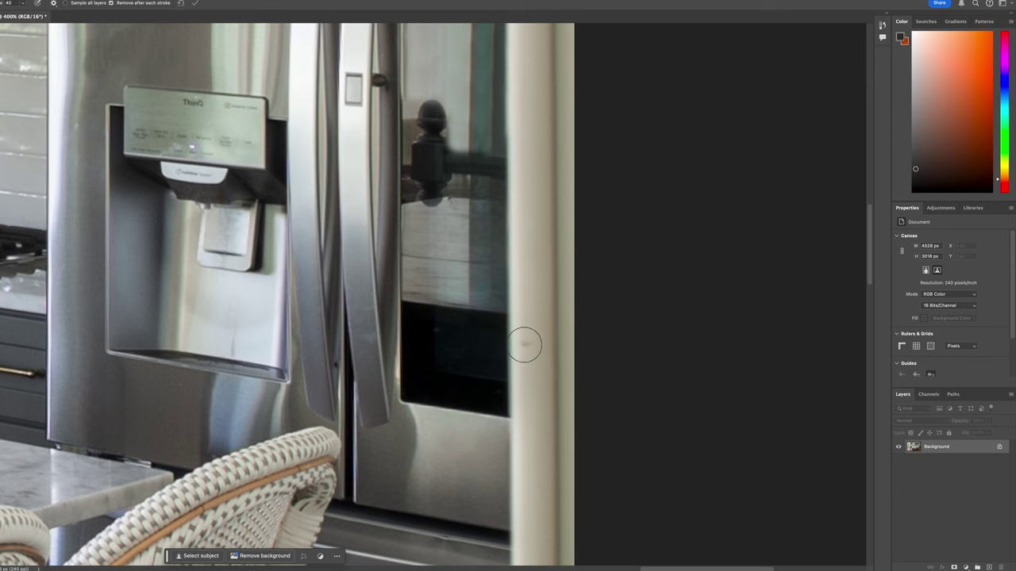
click(230, 341)
Remove the bright glare spots from the backsplash tiles above the stove
scroll(373, 250, left, 10)
scroll(373, 250, up, 3)
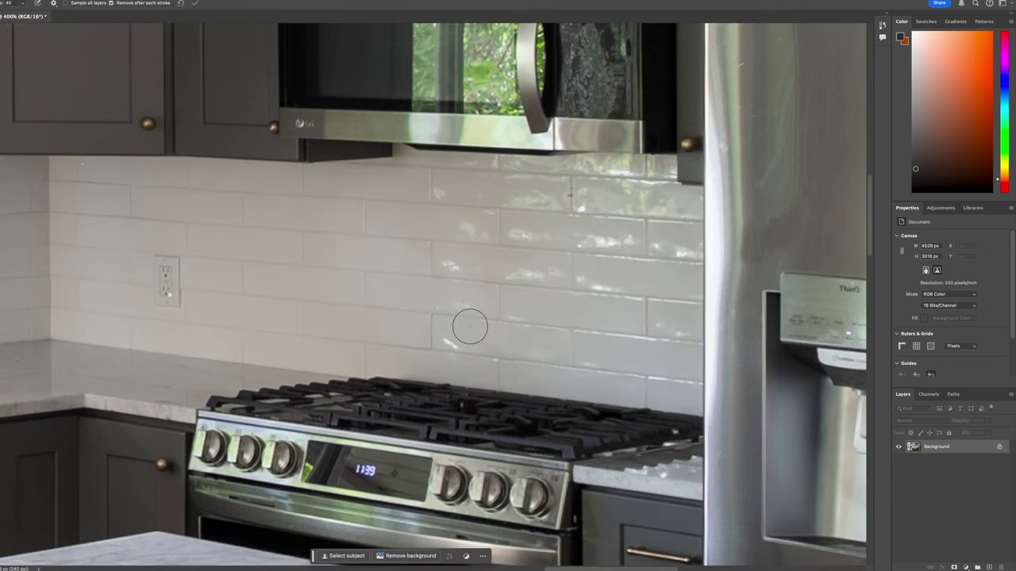
click(451, 337)
click(441, 188)
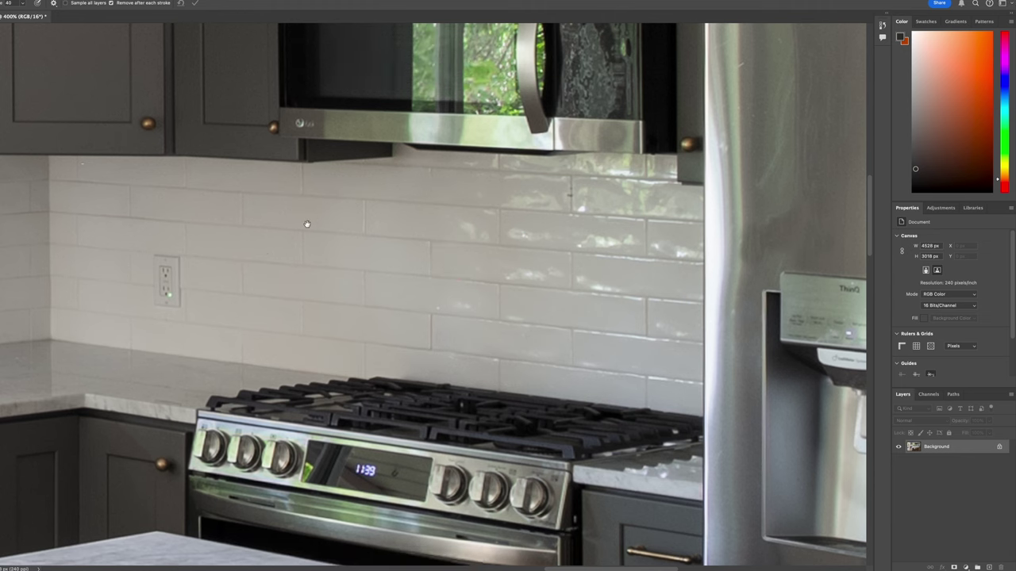
Remove the small light spots from the dark red railing post outside the sliding glass door
drag(306, 222, 703, 307)
drag(158, 317, 748, 368)
mouse_move(317, 329)
mouse_down()
mouse_move(501, 335)
mouse_move(460, 206)
mouse_move(495, 278)
mouse_move(643, 256)
mouse_move(667, 241)
mouse_move(719, 256)
mouse_up()
mouse_move(167, 202)
mouse_down()
mouse_move(151, 254)
mouse_move(131, 218)
mouse_up()
click(145, 148)
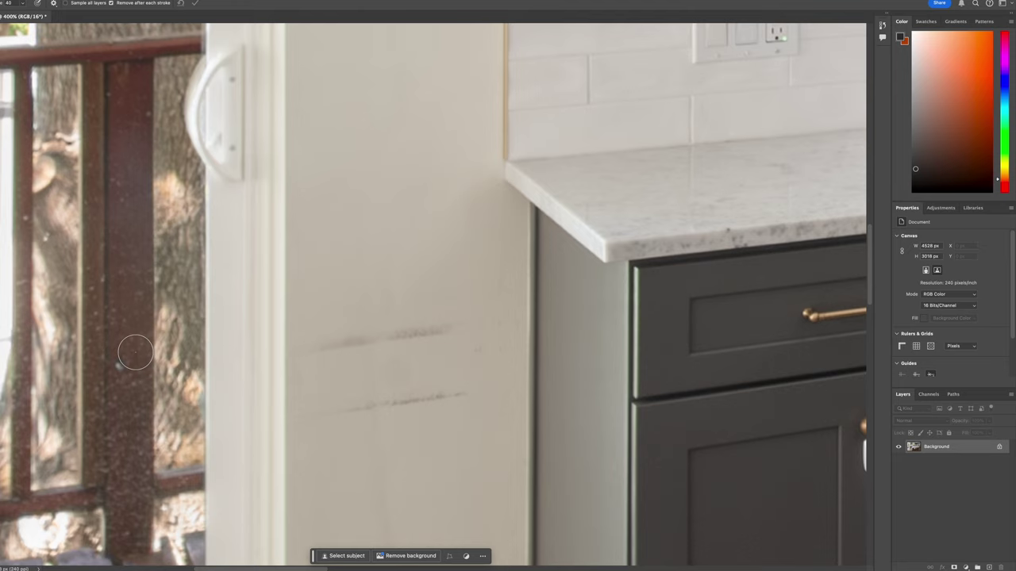
click(123, 365)
Remove the green and white reflection over the tree trunk in the sliding door and touch up the bark above it
scroll(129, 250, up, 10)
scroll(116, 267, down, 1)
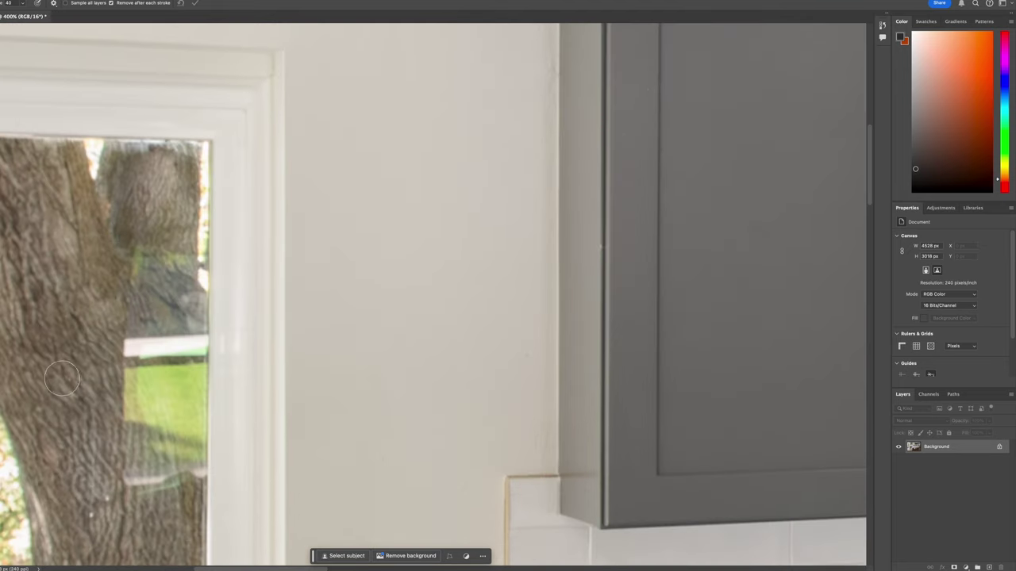
mouse_move(128, 319)
mouse_down()
mouse_move(152, 270)
mouse_move(271, 162)
mouse_up()
mouse_move(350, 184)
mouse_down()
mouse_move(270, 196)
mouse_move(276, 346)
mouse_move(334, 322)
mouse_move(344, 195)
mouse_move(321, 324)
mouse_move(321, 242)
mouse_move(310, 217)
mouse_move(297, 222)
mouse_move(292, 312)
mouse_up()
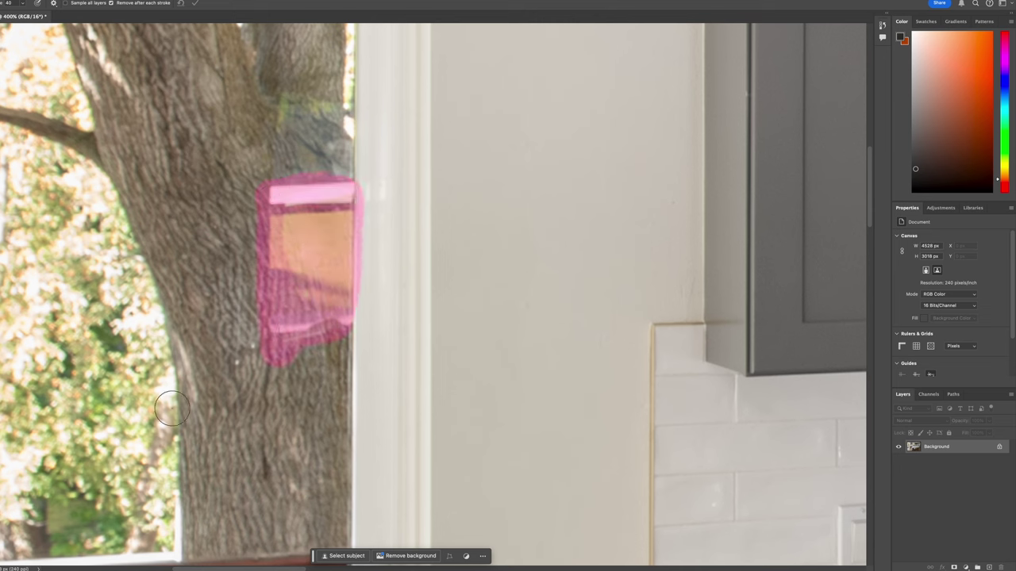
drag(312, 114, 297, 109)
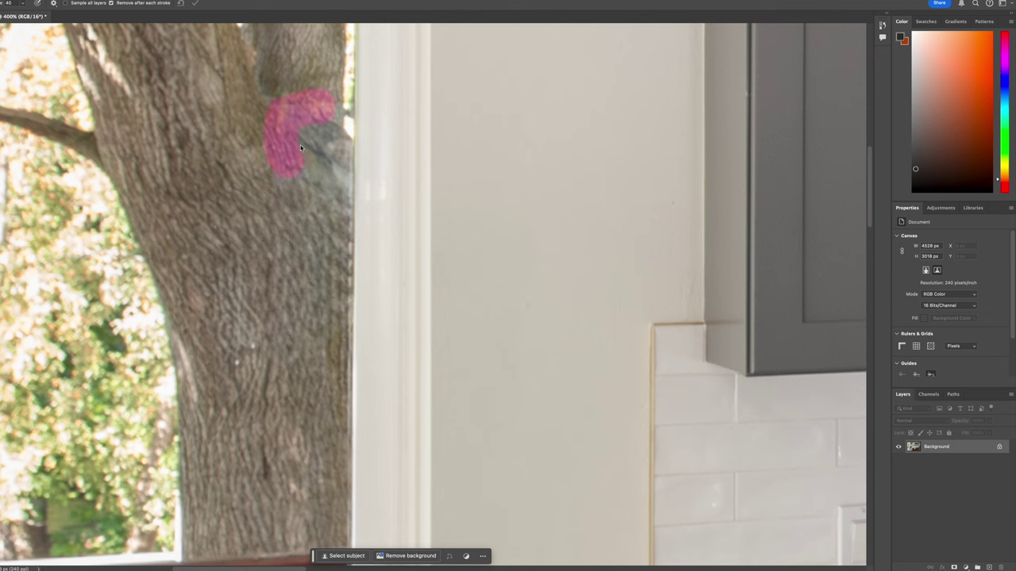
Remove the curved light mark near the front edge of the marble island countertop
key(z)
right_click(482, 256)
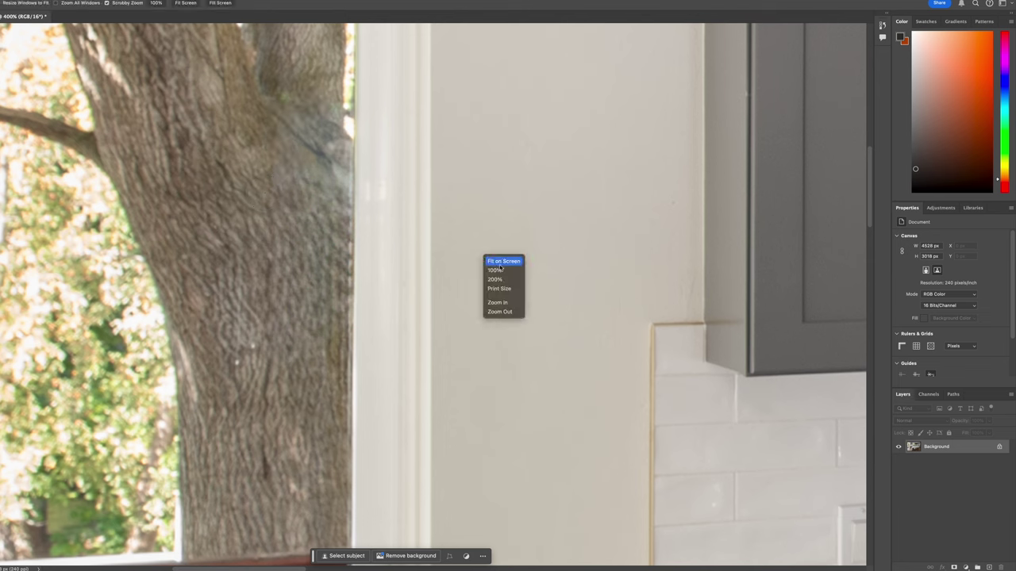
click(515, 262)
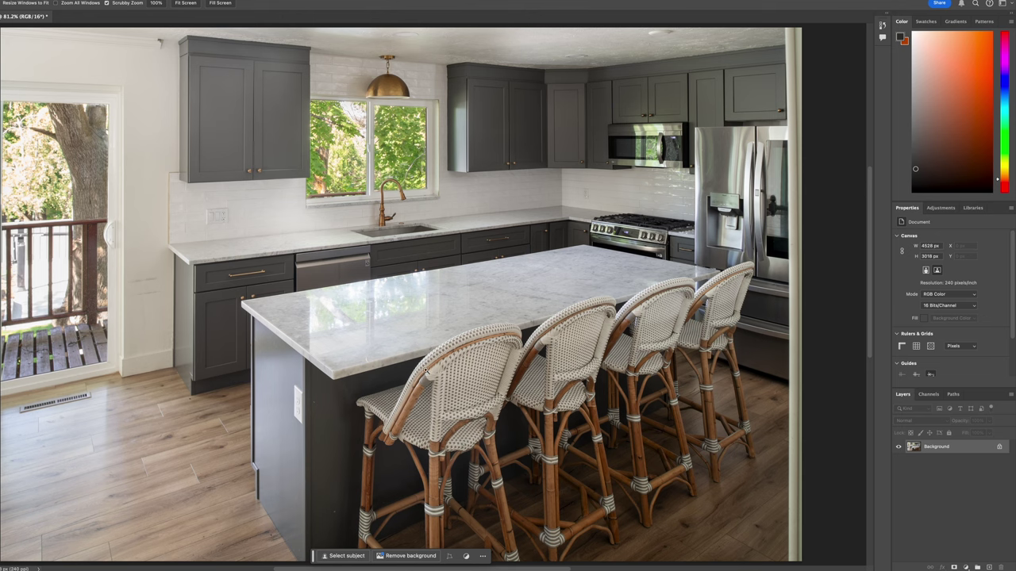
drag(381, 359, 381, 359)
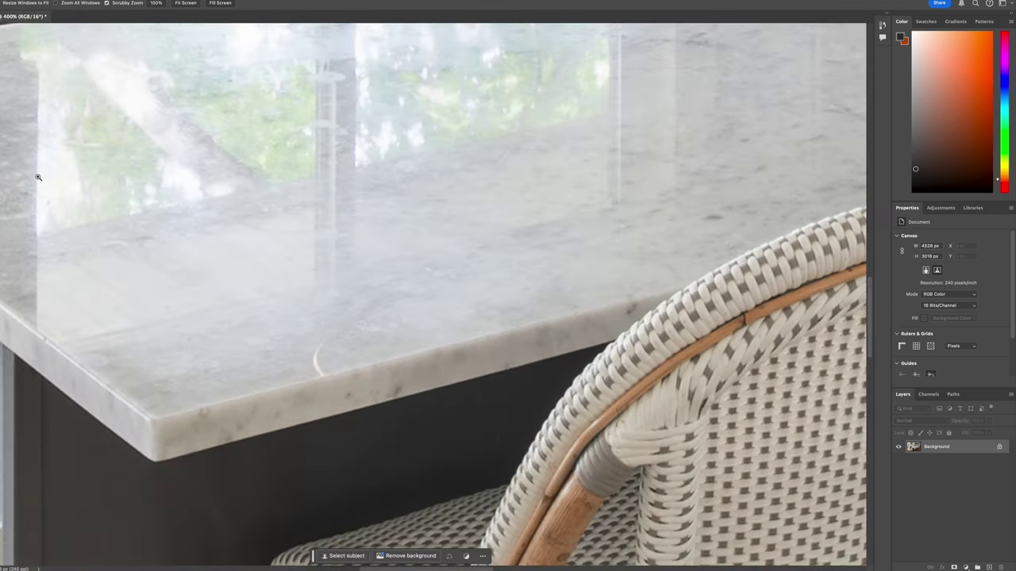
key(j)
drag(318, 359, 327, 332)
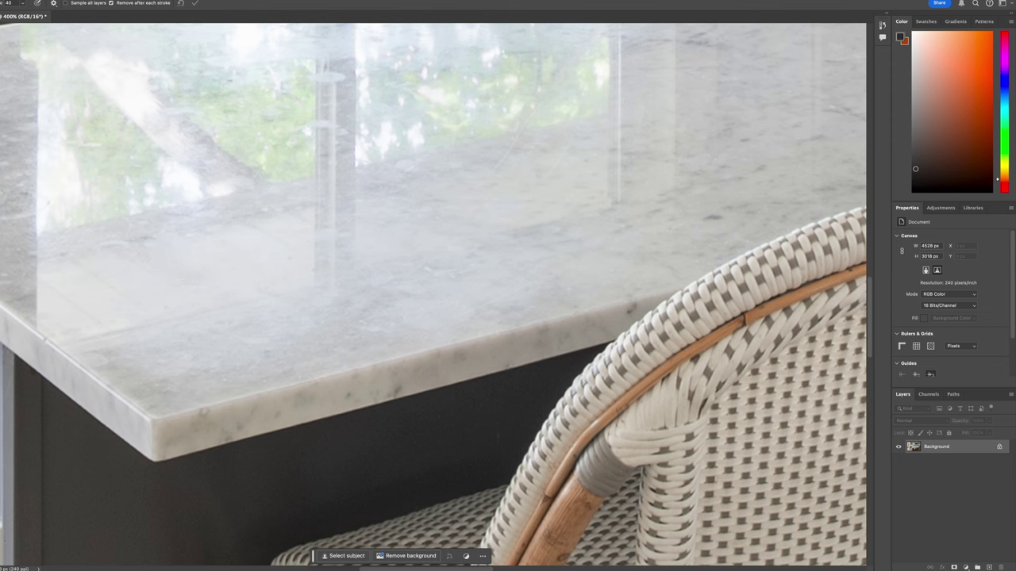
Fit the whole image in view and duplicate the Background layer
key(z)
right_click(108, 274)
click(123, 276)
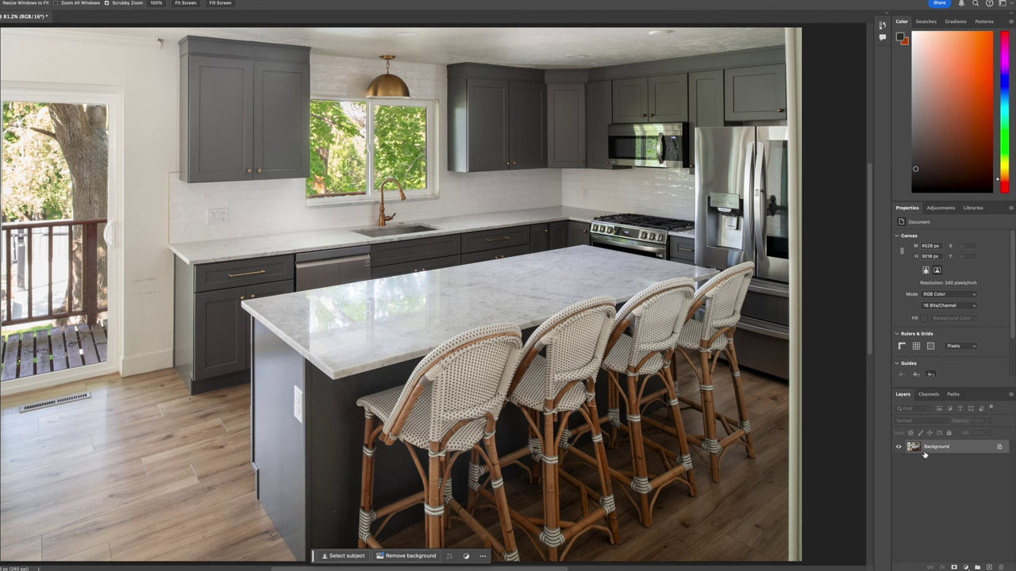
drag(917, 450, 986, 564)
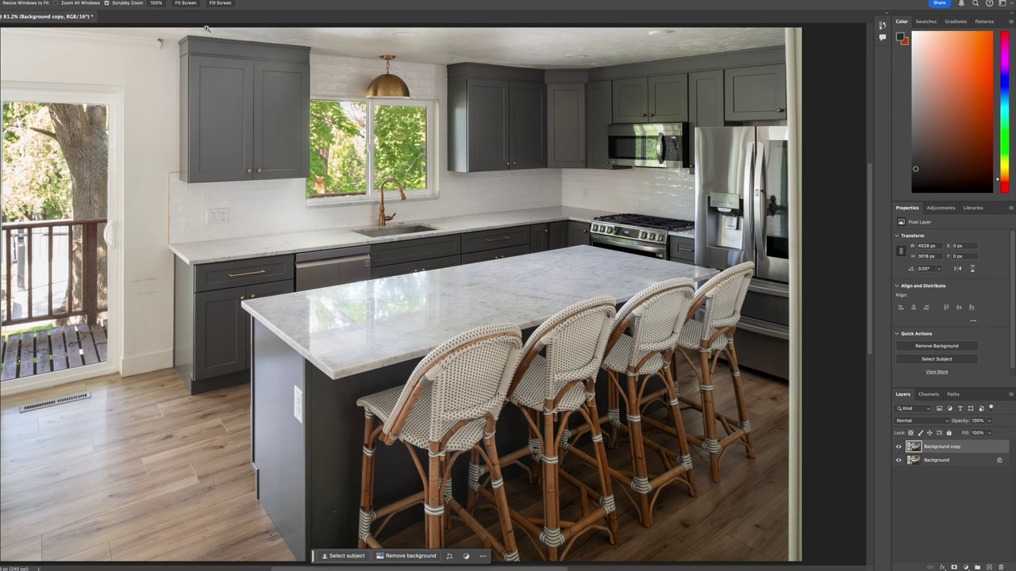
Open the Background copy layer in Topaz Photo AI and add the Denoise and Sharpen enhancements
click(89, 1)
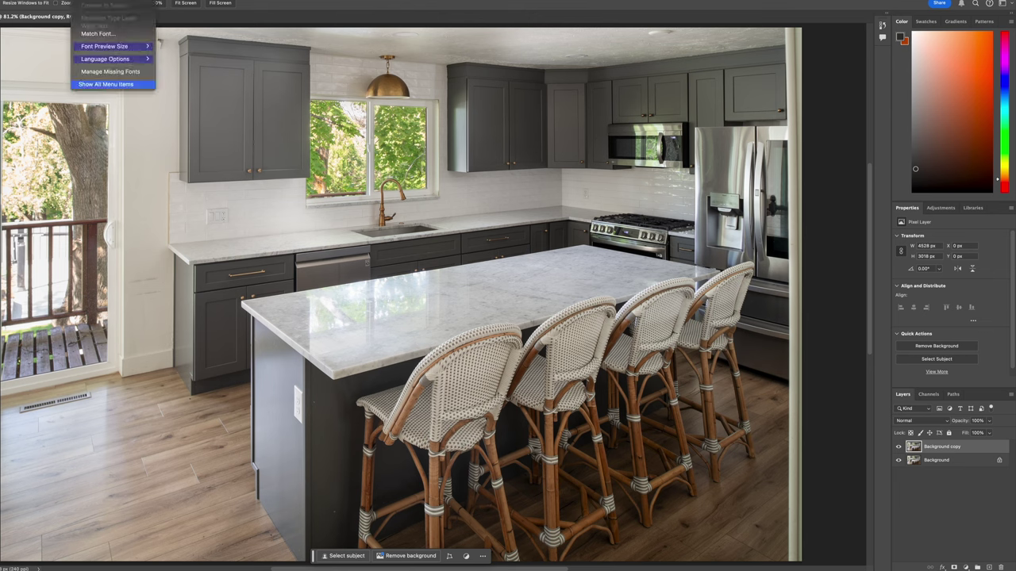
mouse_move(111, 1)
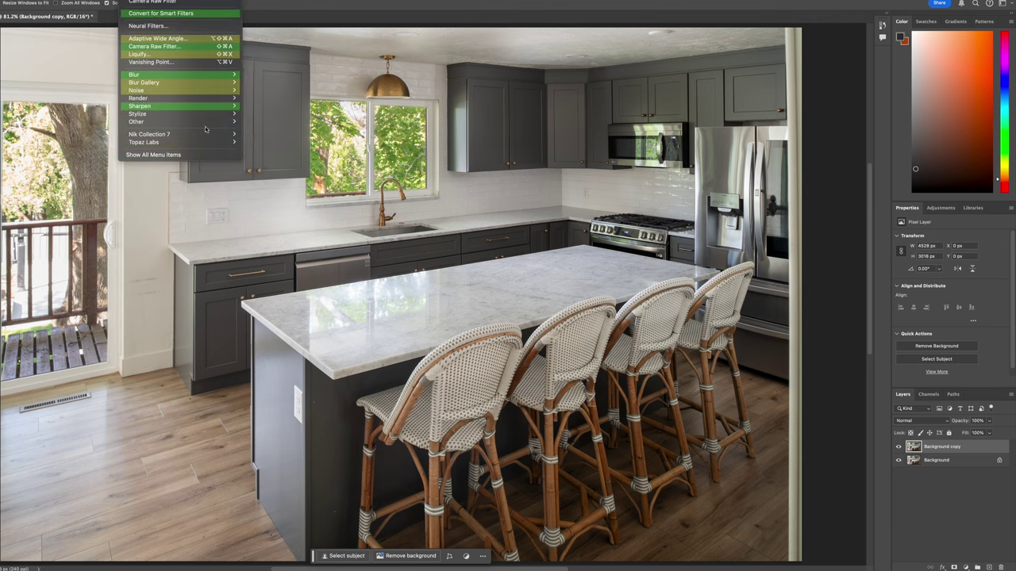
mouse_move(207, 143)
click(287, 150)
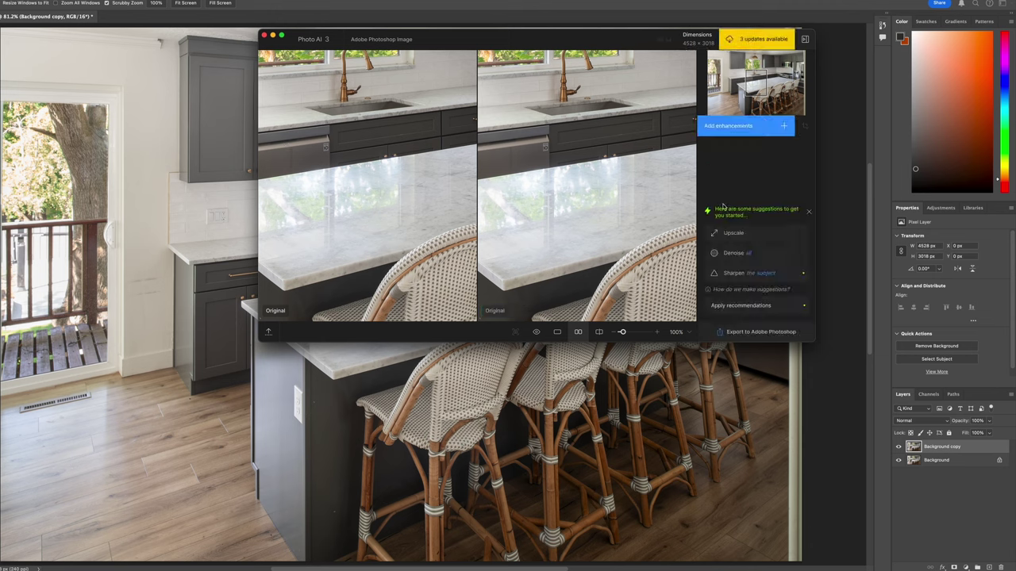
click(778, 253)
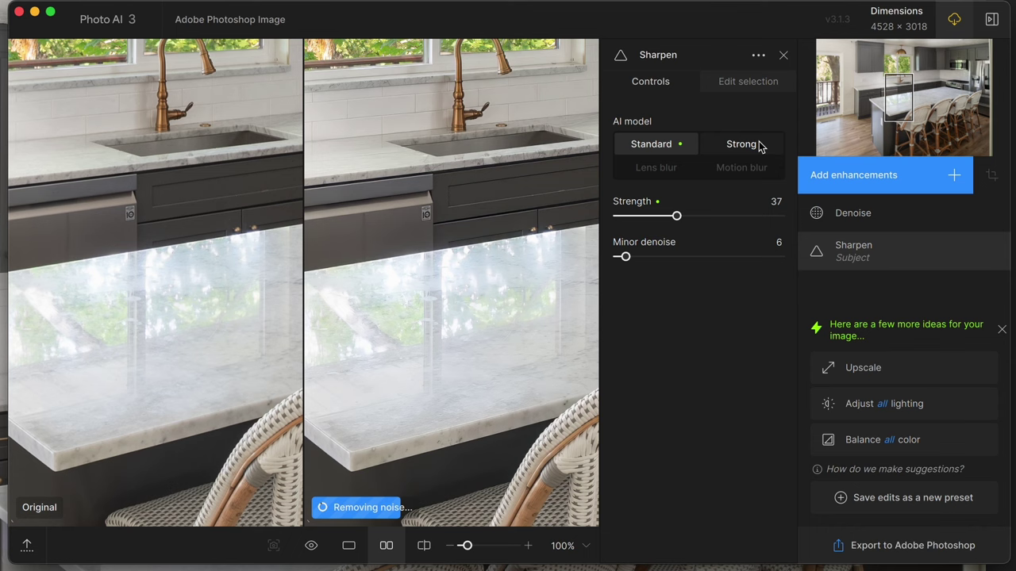
Change the Sharpen selection from Subject to All and set the sharpening strength to 17
click(747, 81)
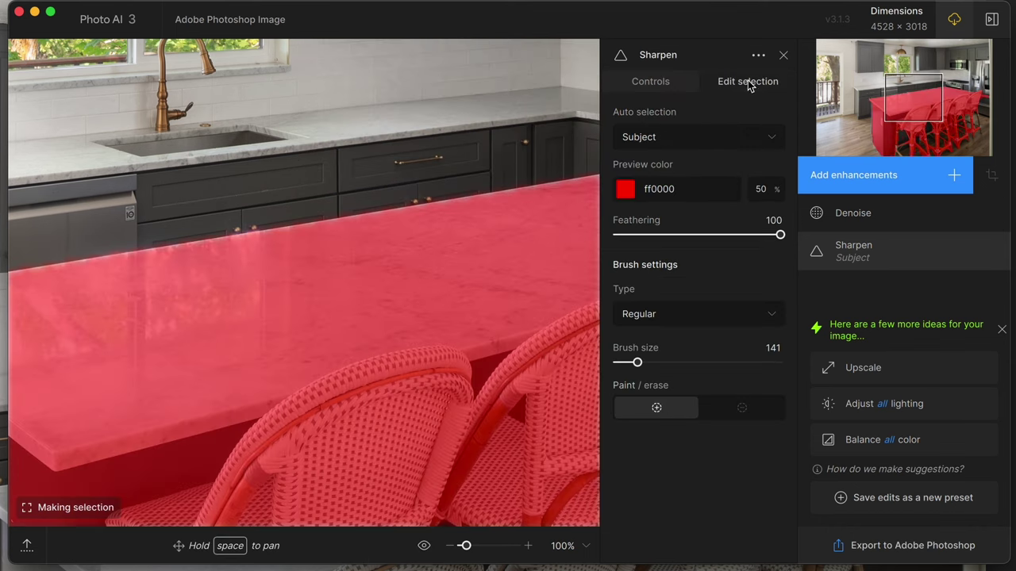
click(772, 143)
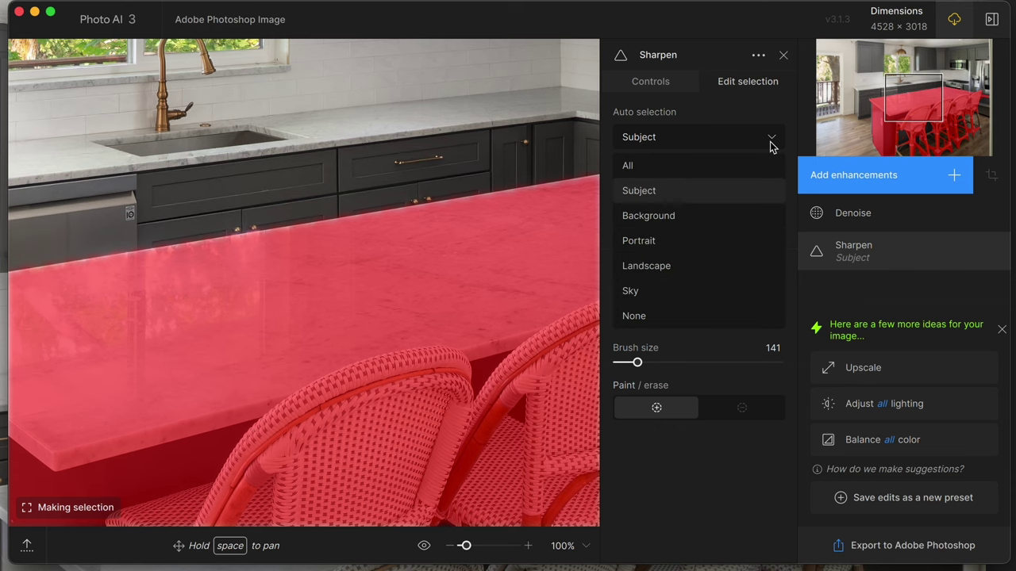
click(729, 172)
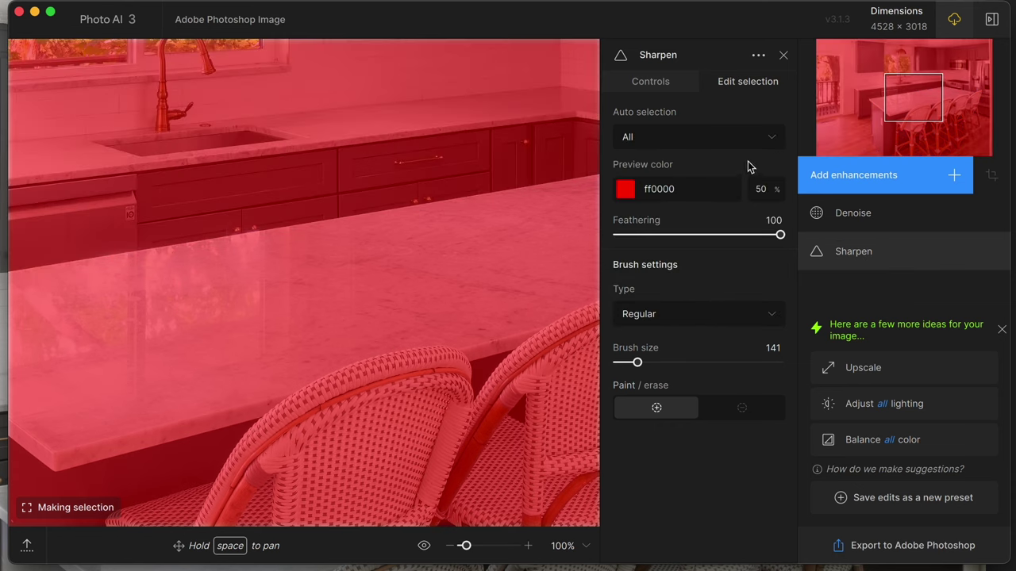
click(652, 87)
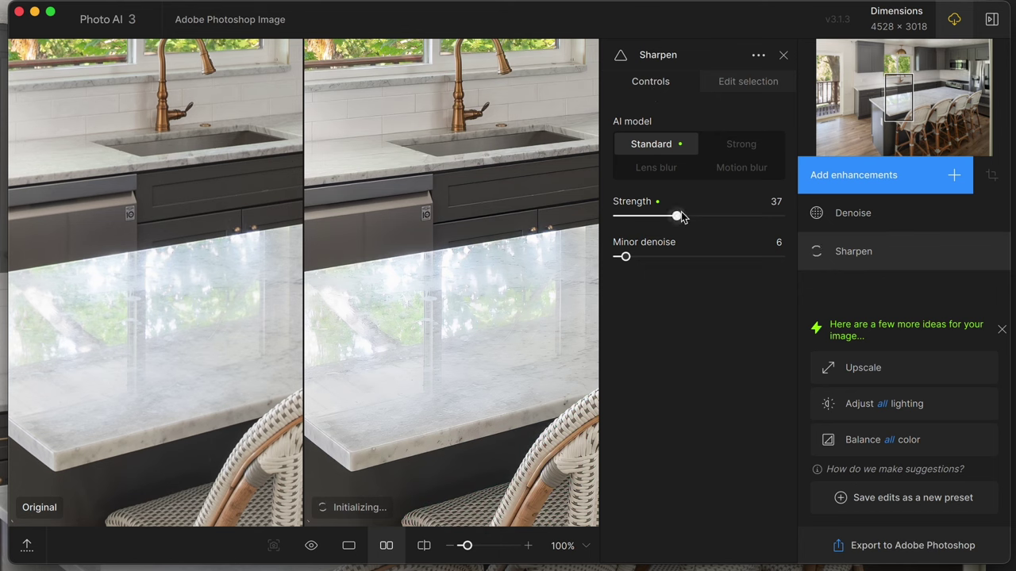
drag(677, 216, 643, 219)
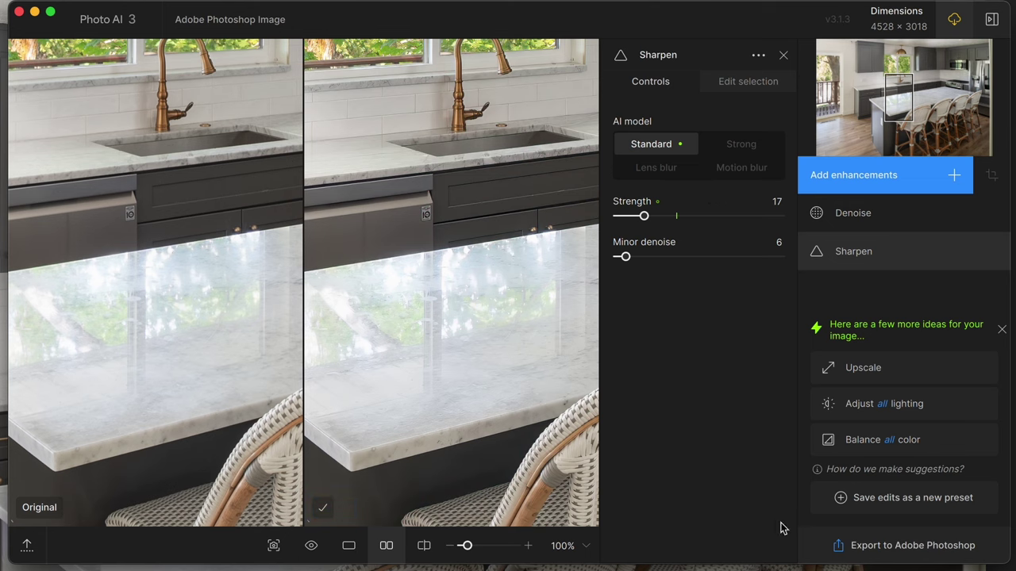
Export the denoised and sharpened result back to Photoshop and duplicate the Background copy layer
click(897, 549)
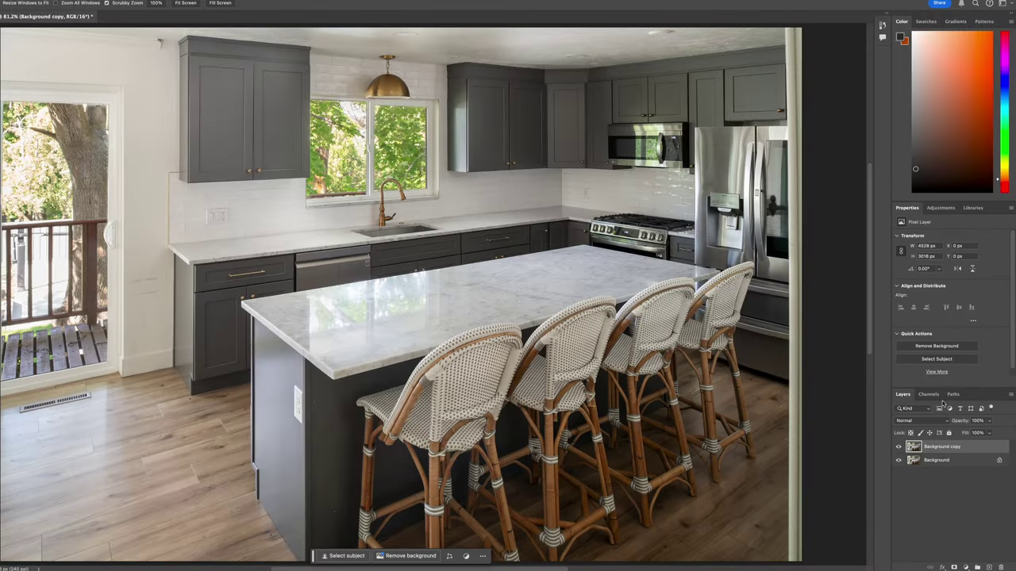
drag(915, 448, 988, 567)
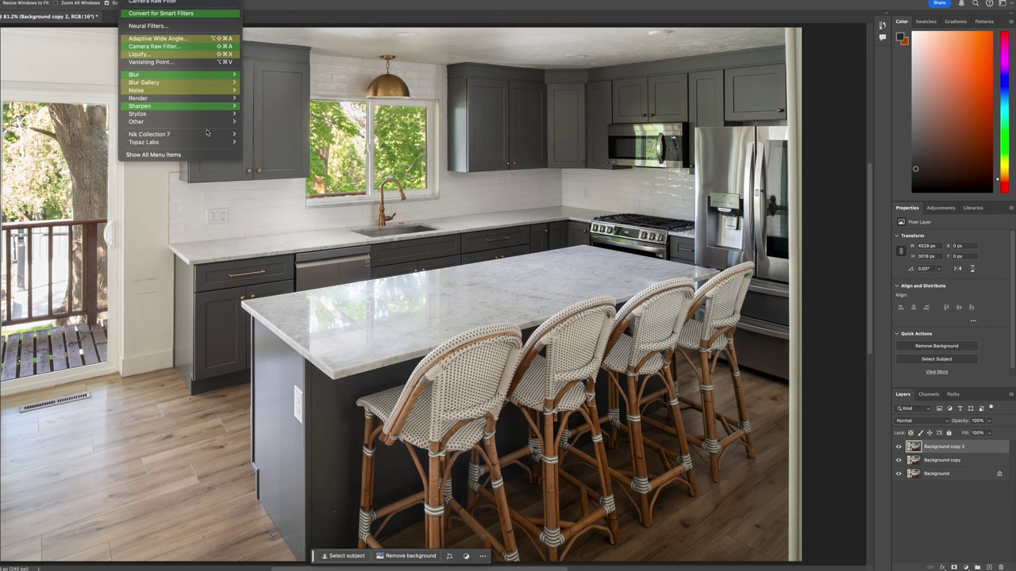
Open the new layer copy in Nik 7 Color Efex and slightly raise Correct Contrast in the second Pro Contrast filter
mouse_move(213, 135)
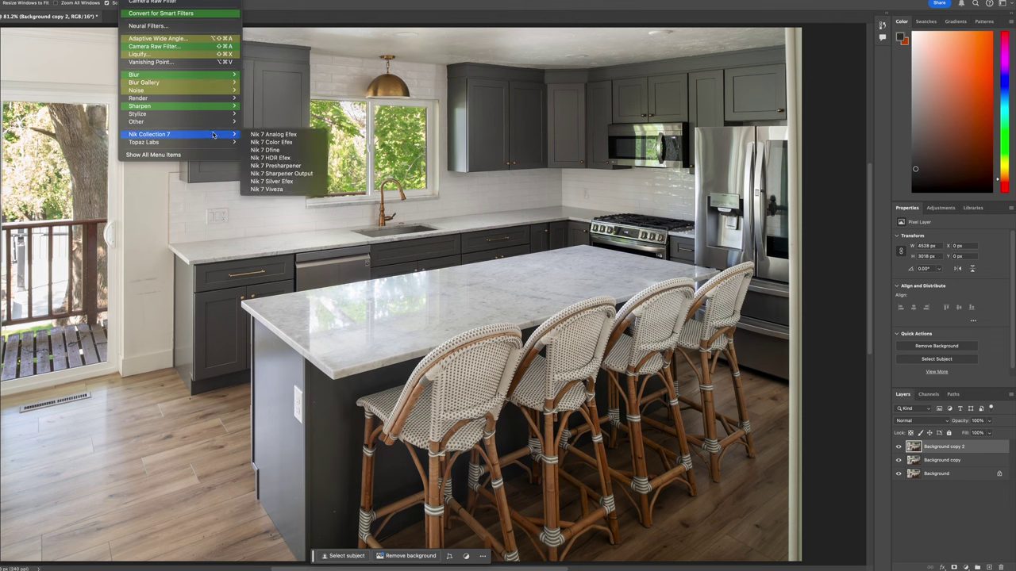
click(302, 146)
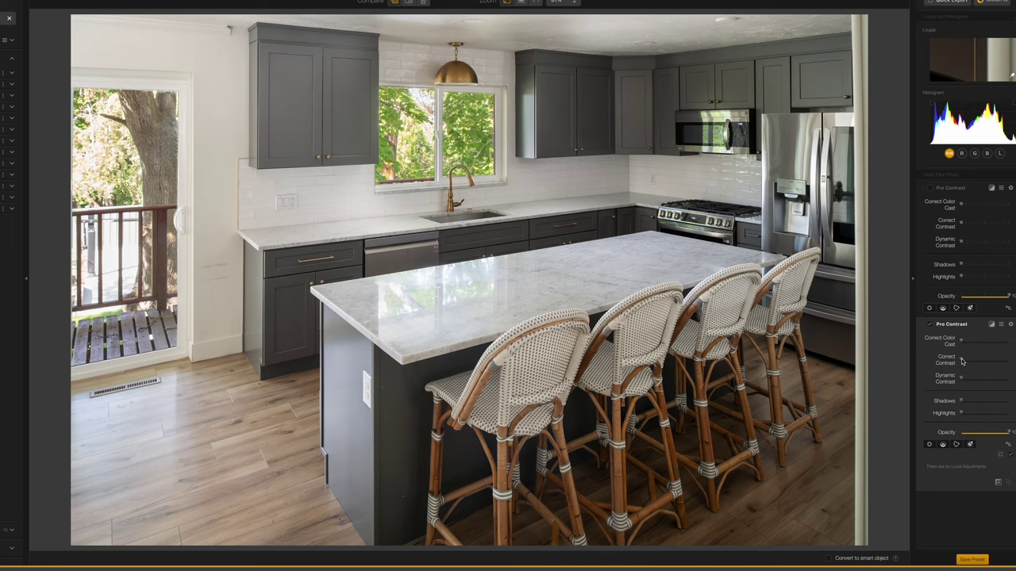
drag(962, 361, 970, 359)
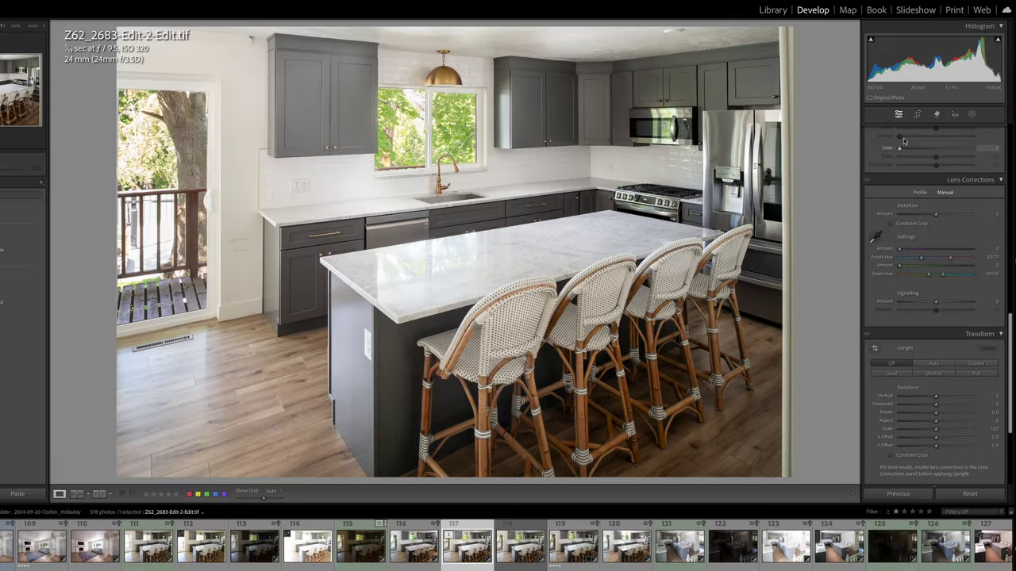
In Lightroom Classic, crop Z62_2683-Edit-2-Edit.tif to a custom aspect, trimming the pale strip beside the fridge, part of the glass door, and the ceiling and floor edges
click(917, 115)
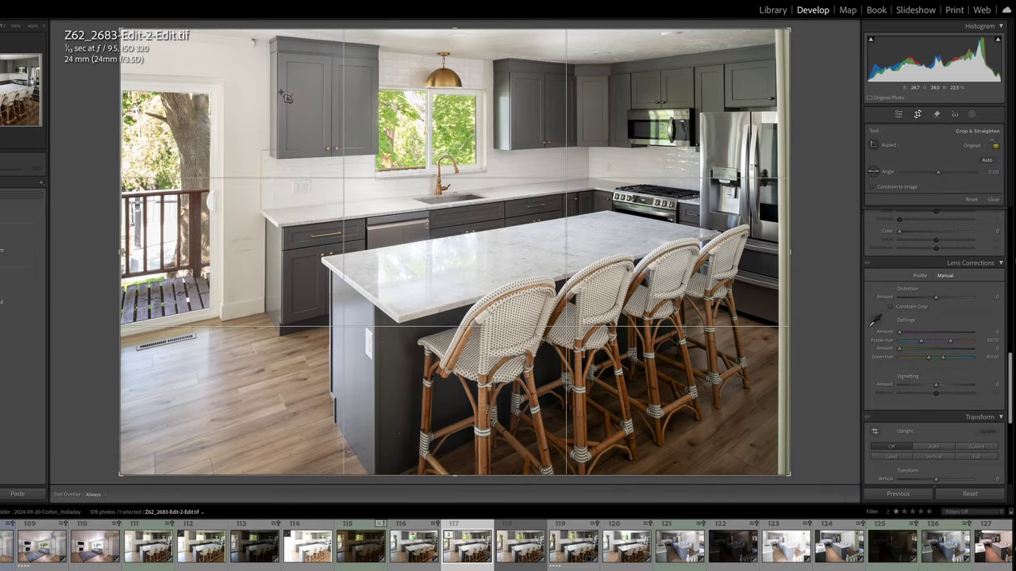
mouse_move(120, 31)
mouse_down()
mouse_move(136, 33)
mouse_move(138, 45)
mouse_move(137, 37)
mouse_up()
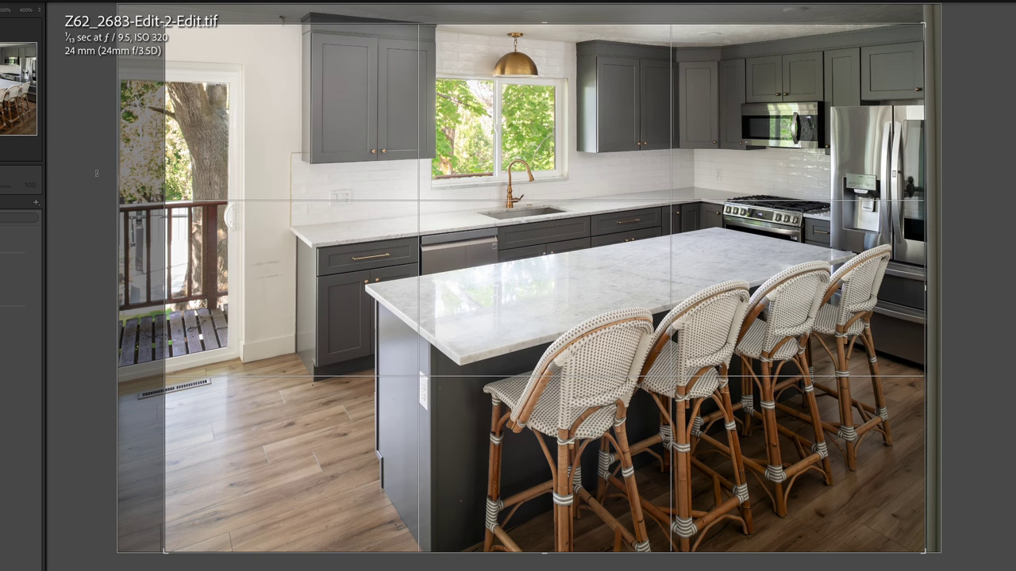
drag(167, 205, 170, 205)
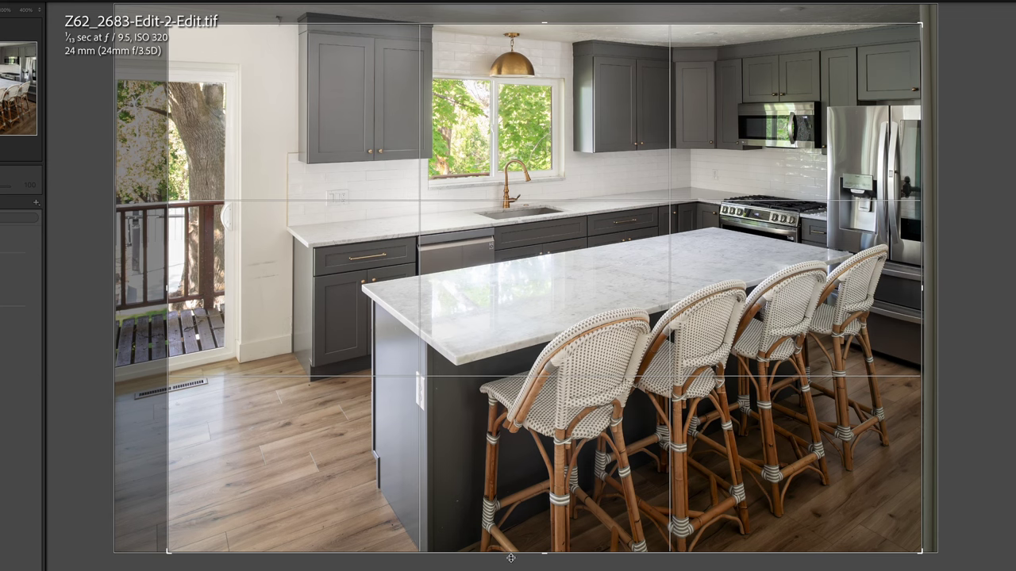
drag(512, 551, 517, 545)
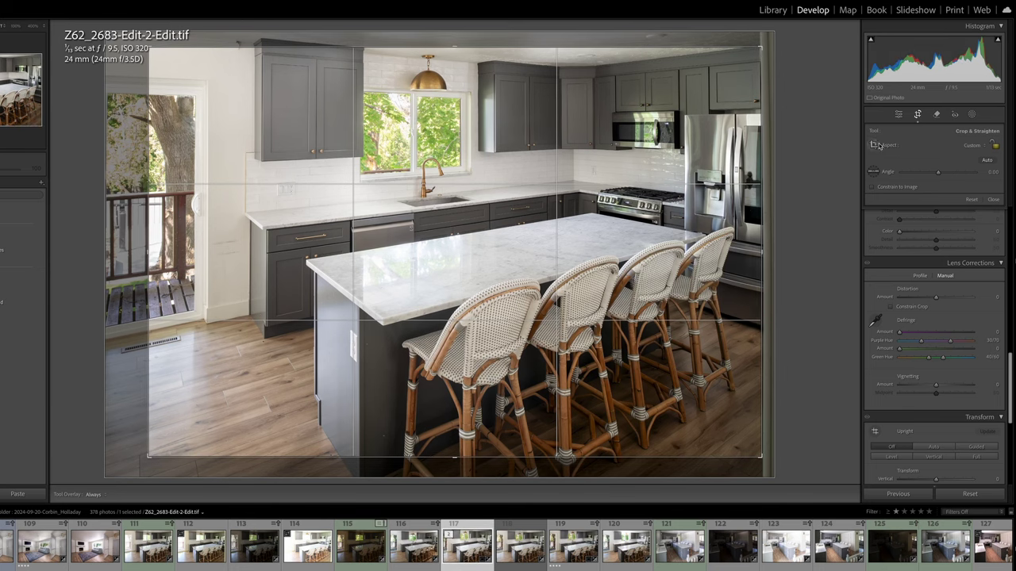
click(898, 115)
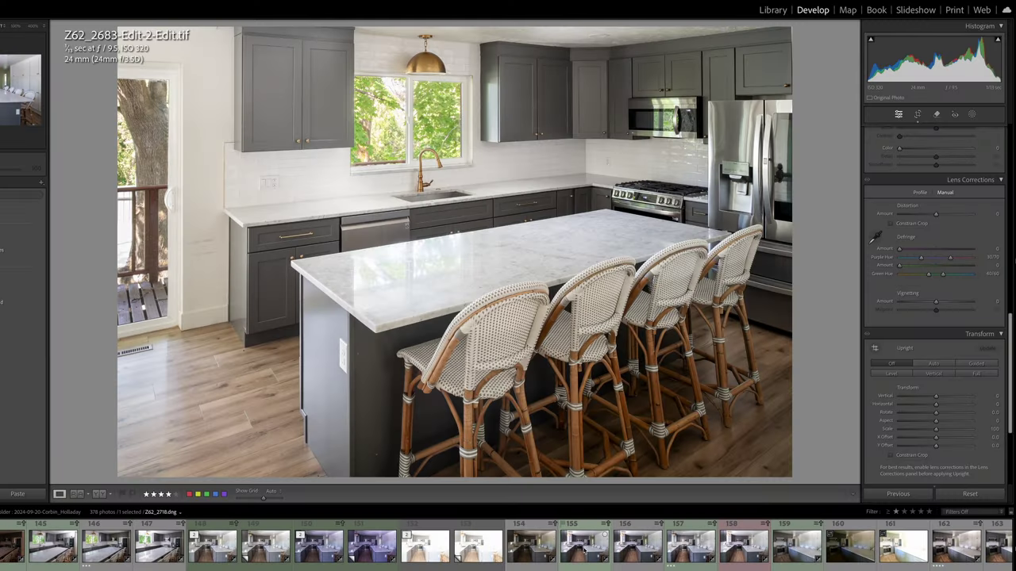
Open the kitchen photo Z62_2714.dng for developing and bring up its sharpening and noise reduction settings
click(585, 549)
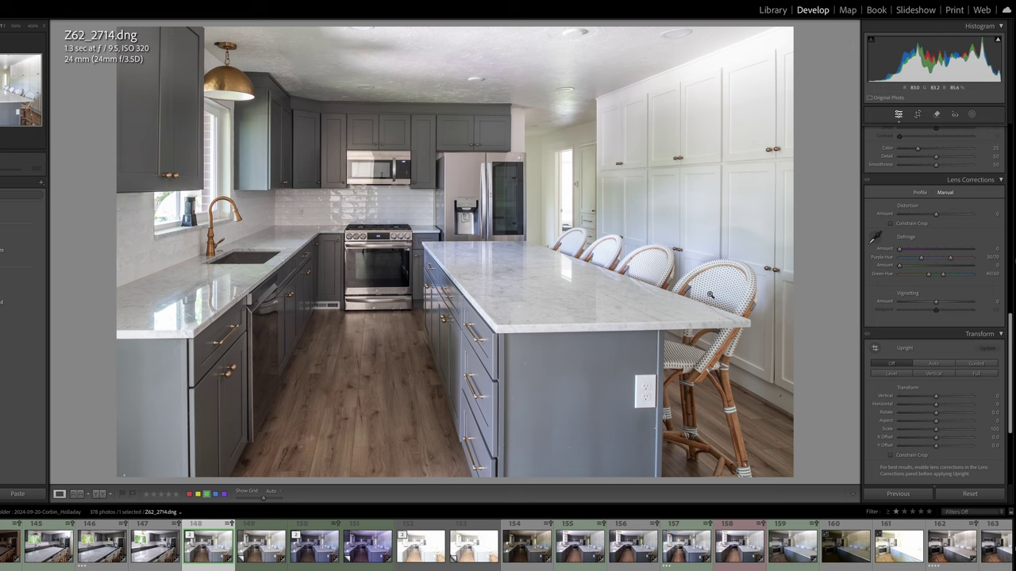
scroll(894, 275, up, 10)
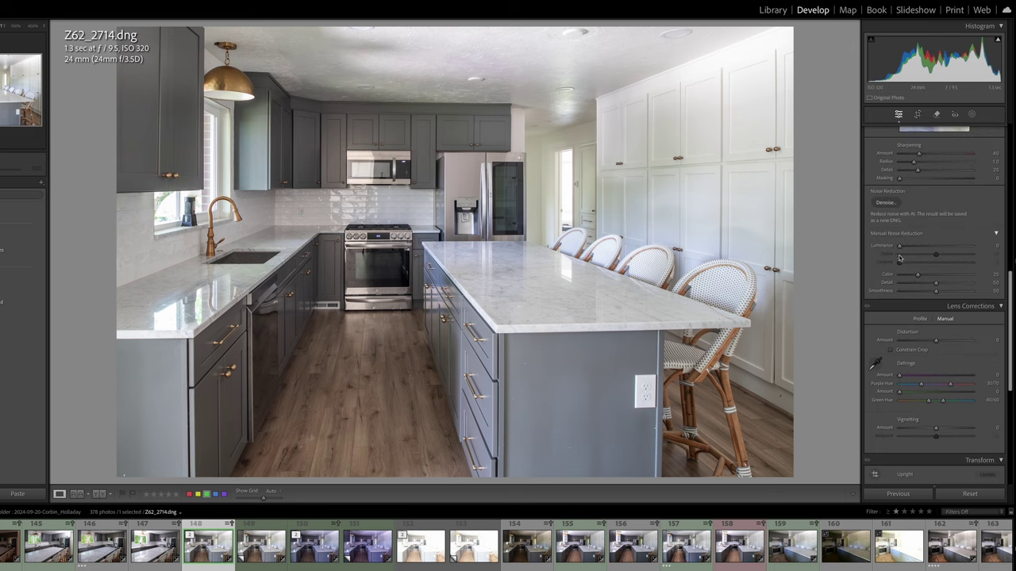